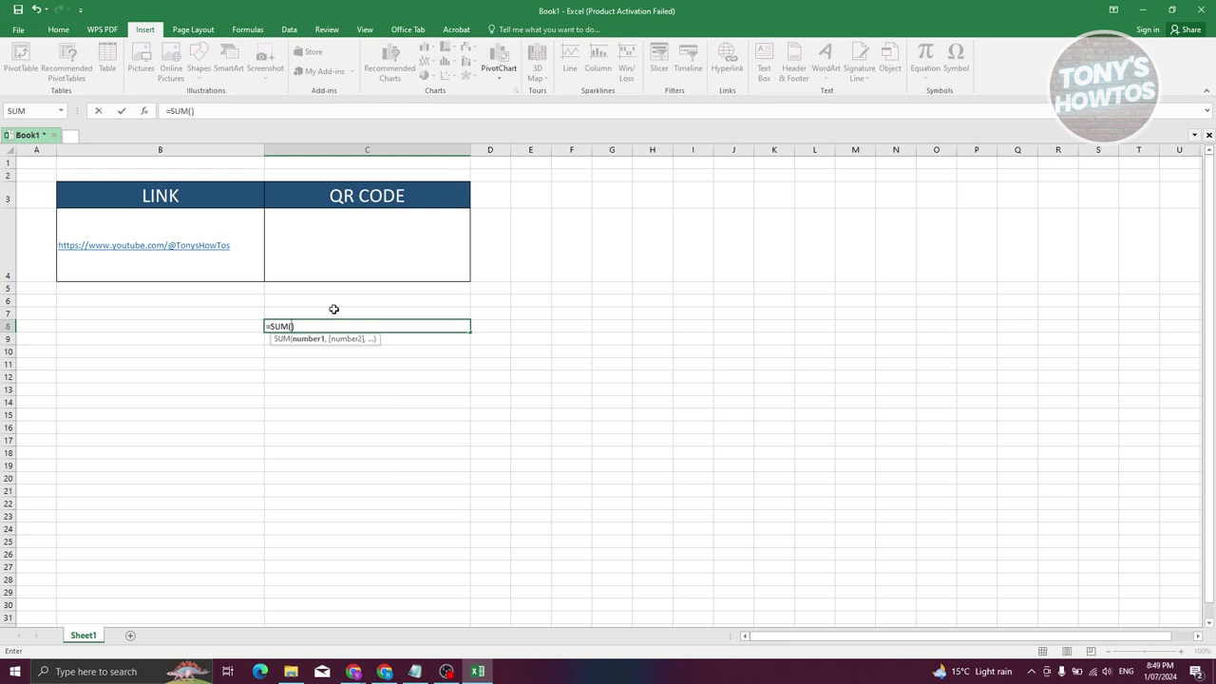
Cancel the unfinished =SUM( formula in C8 and open the Office Add-ins store from Insert.
{"action": "key", "text": "Escape"}
{"action": "left_click", "coordinate": [199, 324]}
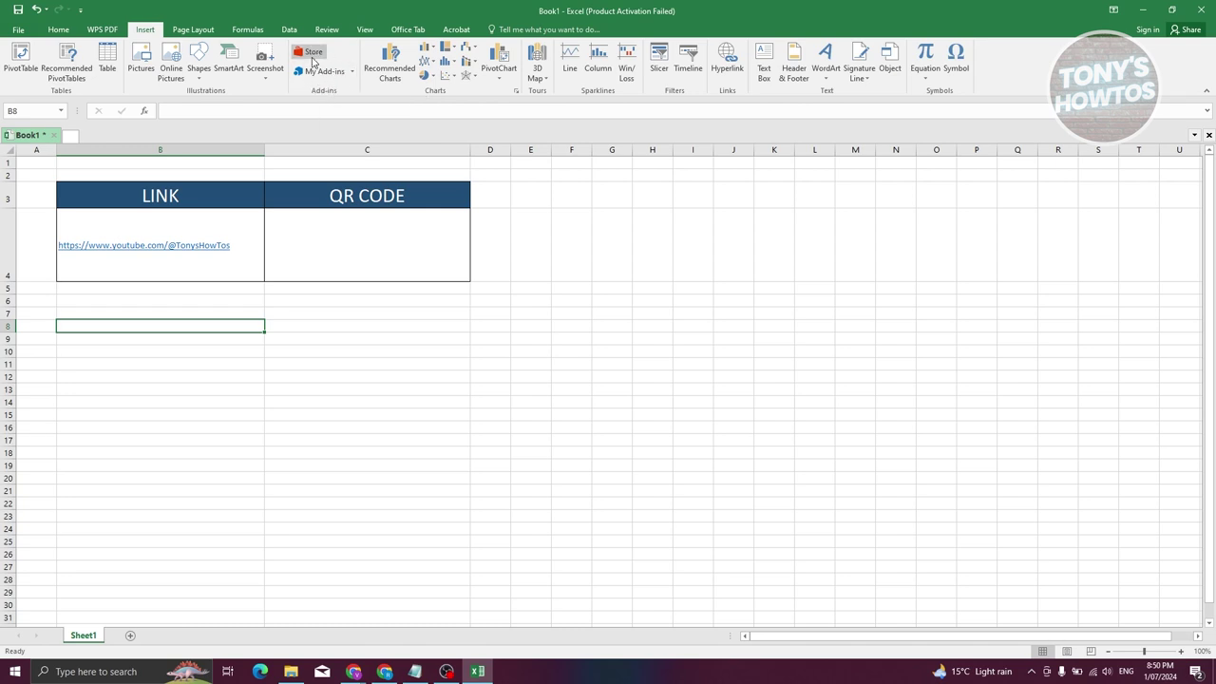
{"action": "left_click", "coordinate": [311, 57]}
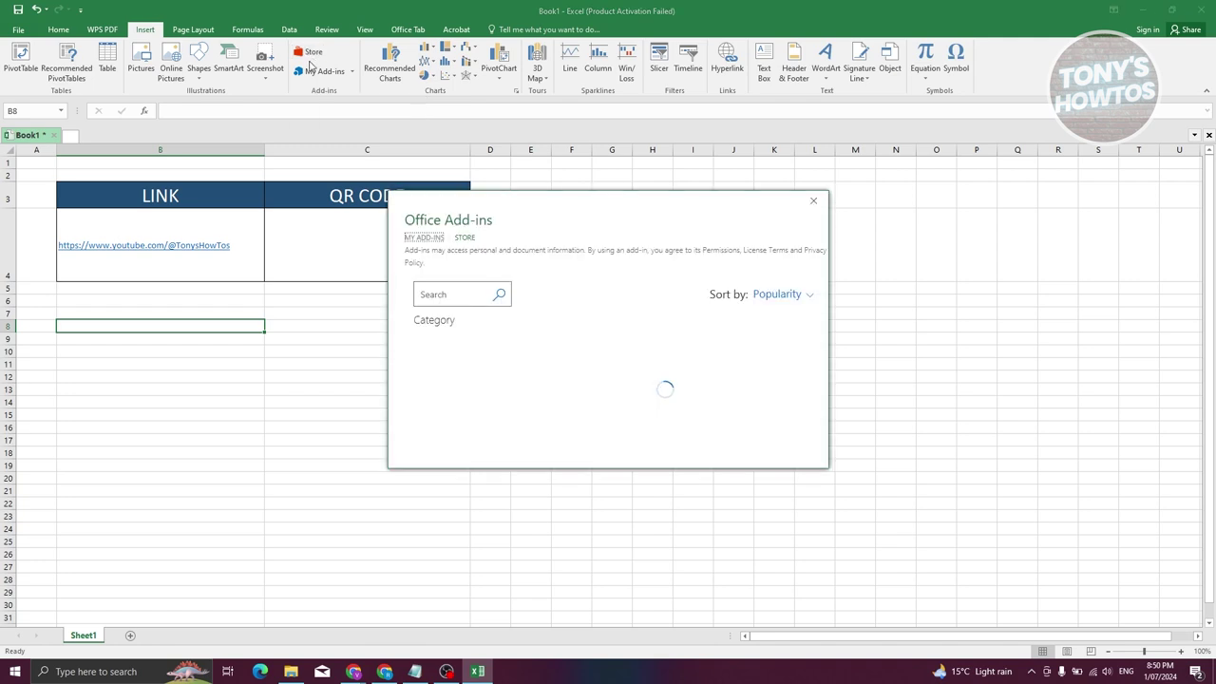
Search the store for 'QR4' and add QR4Office, accepting its licence terms.
{"action": "left_click", "coordinate": [454, 301]}
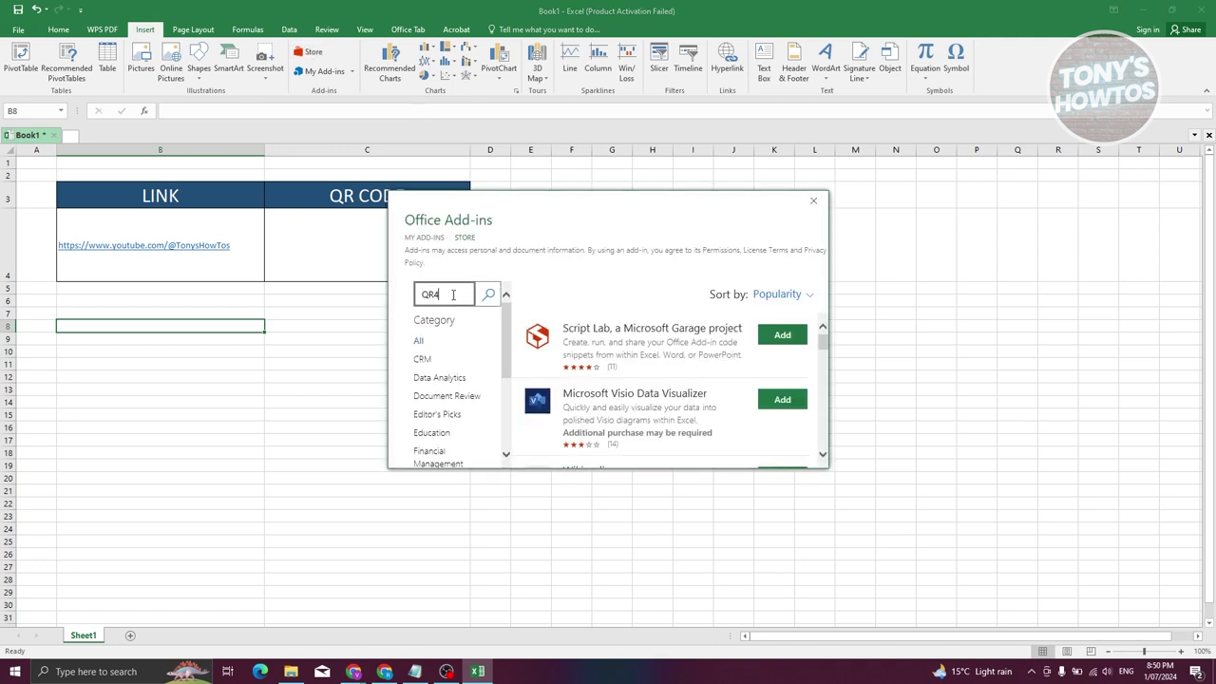
{"action": "type", "text": "QR4"}
{"action": "key", "text": "Return"}
{"action": "scroll", "coordinate": [605, 358], "scroll_direction": "down", "scroll_amount": 2}
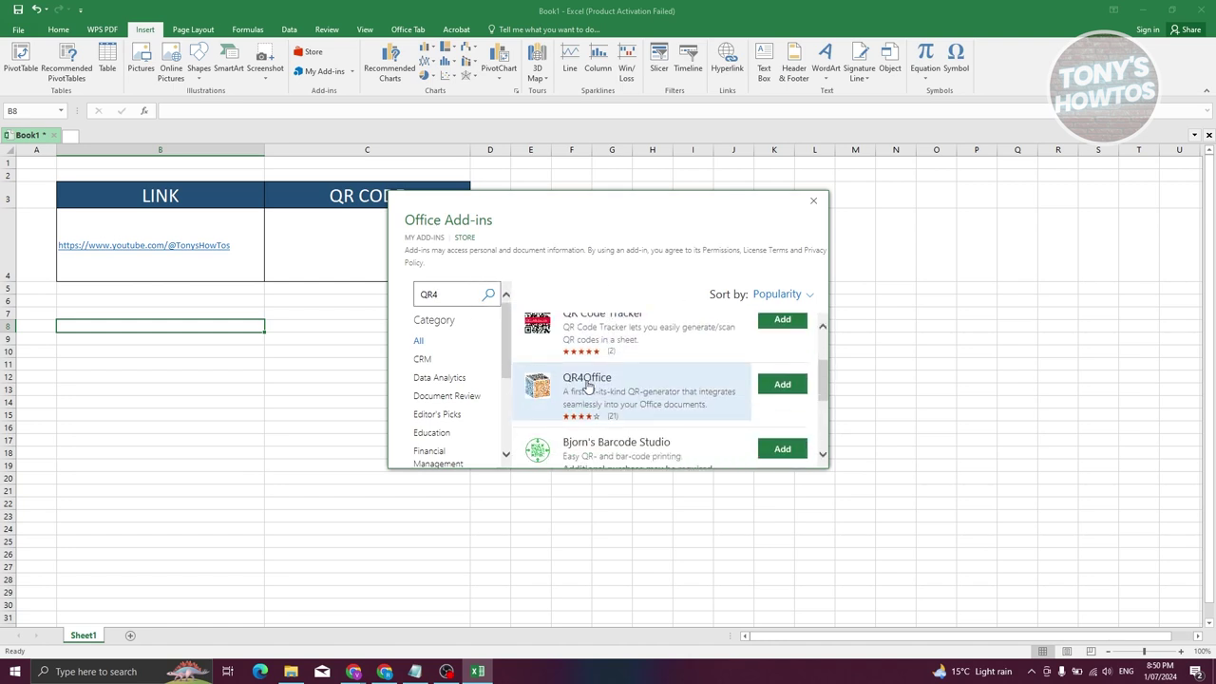
{"action": "left_click", "coordinate": [784, 388]}
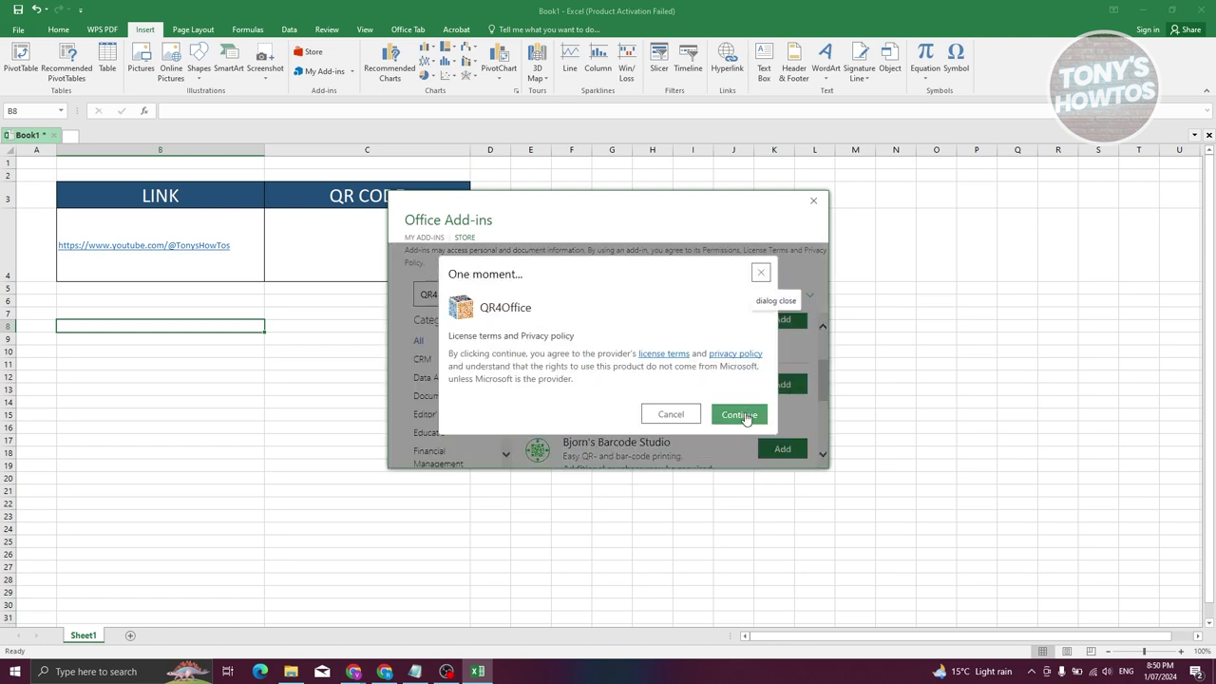
{"action": "left_click", "coordinate": [741, 415]}
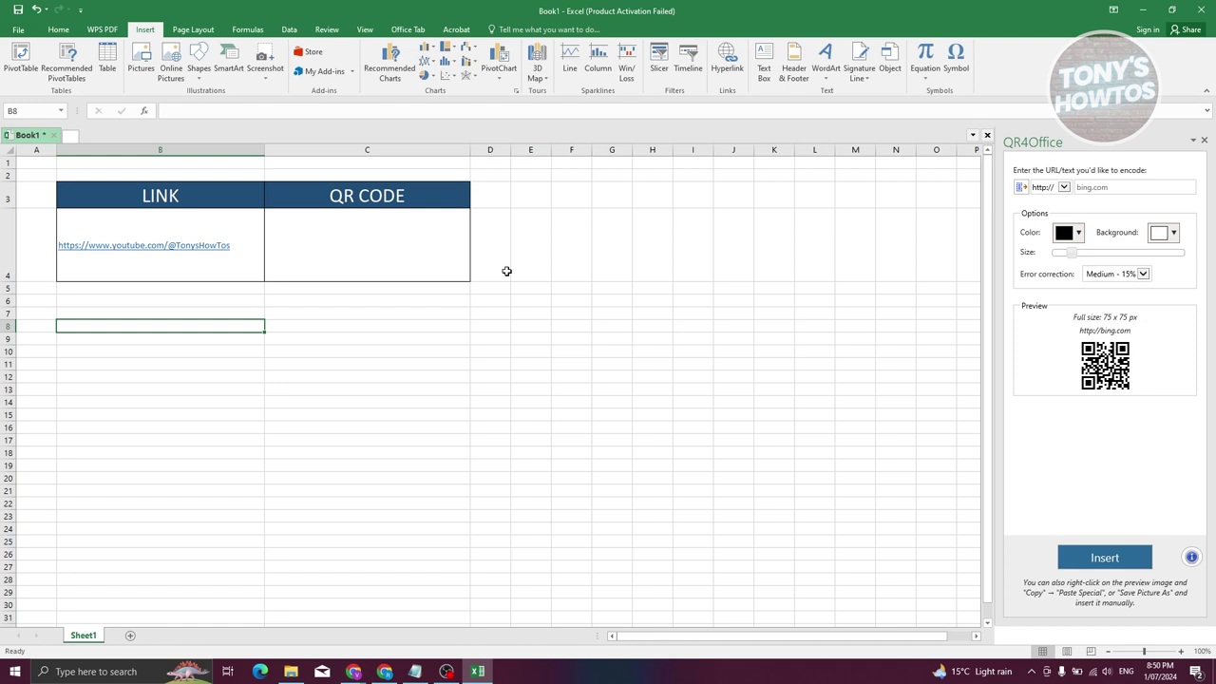
{"action": "left_click", "coordinate": [320, 71]}
{"action": "left_click", "coordinate": [496, 261]}
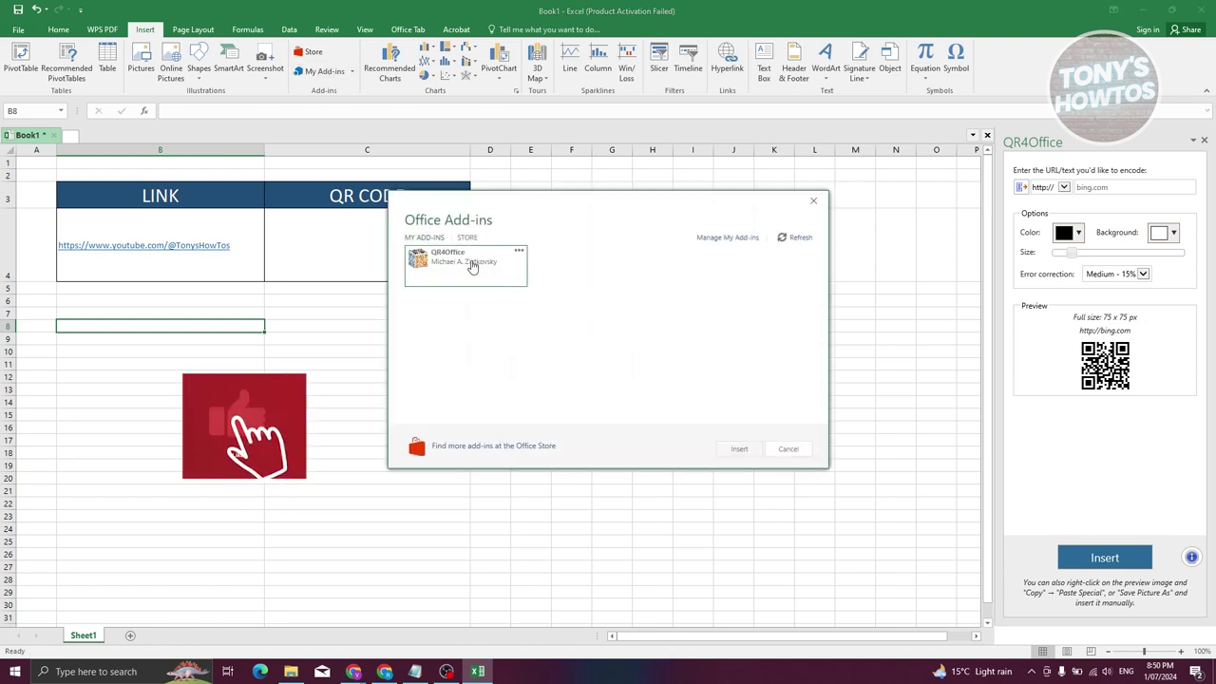
{"action": "left_click", "coordinate": [739, 448]}
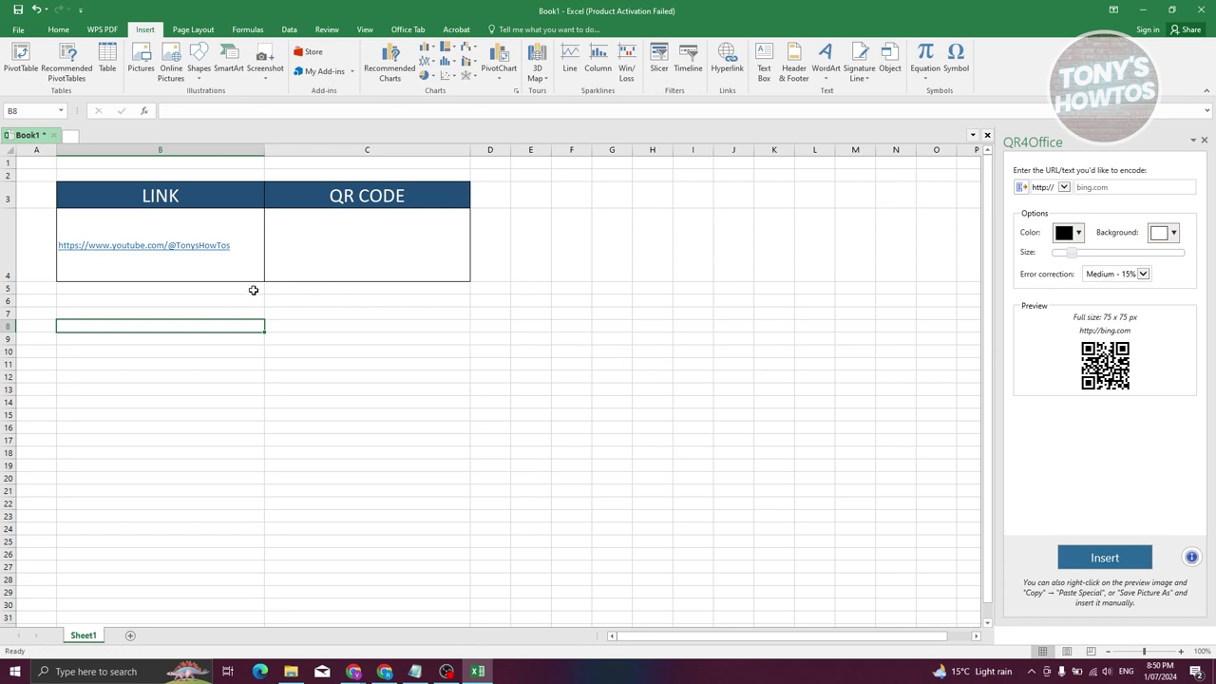
{"action": "left_click", "coordinate": [1052, 189]}
{"action": "left_click", "coordinate": [1065, 187]}
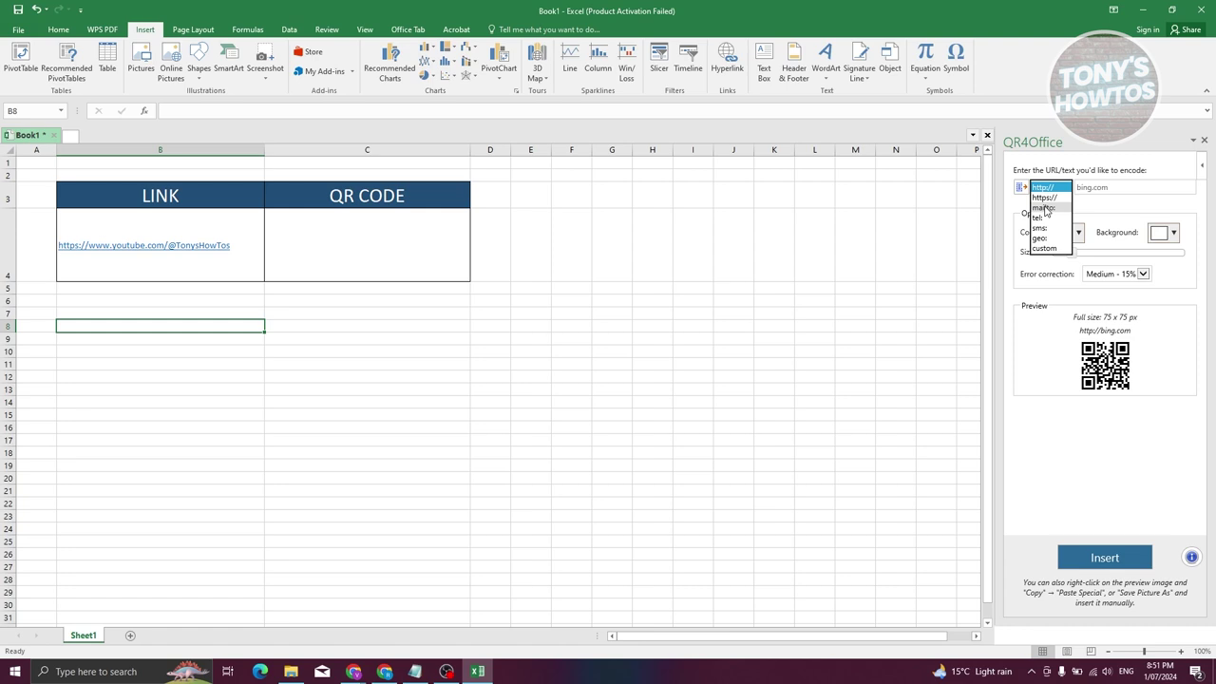
{"action": "left_click", "coordinate": [1044, 197]}
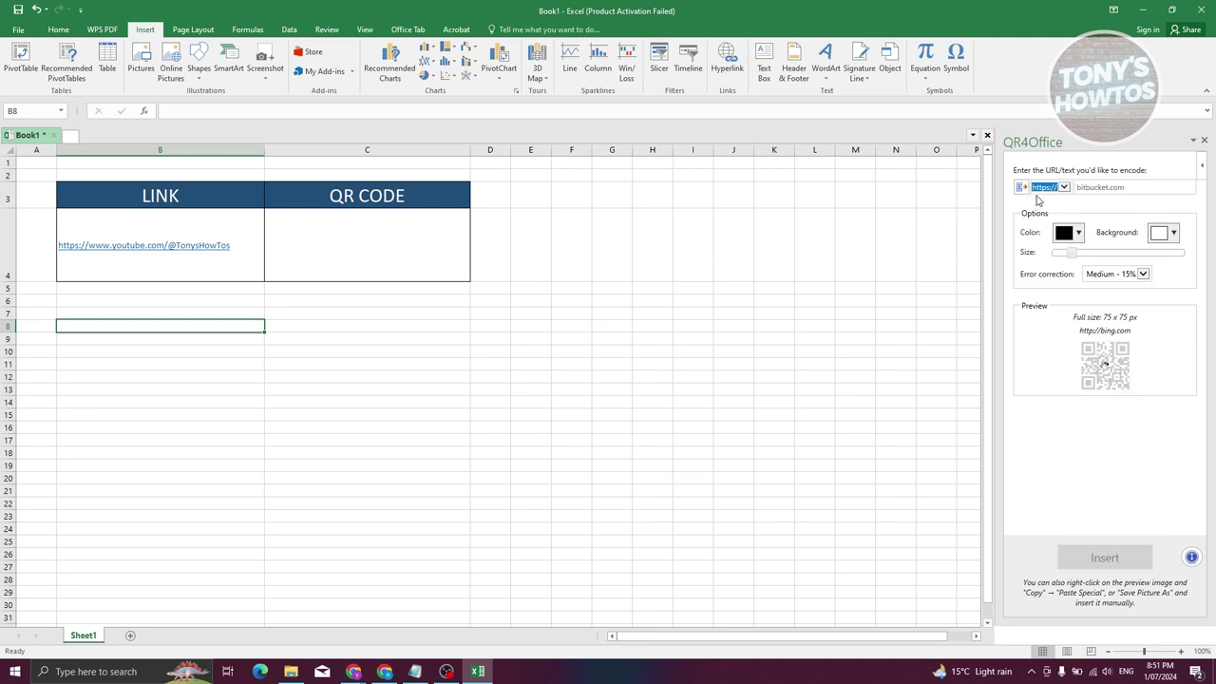
Copy the YouTube channel address from cell B4 and paste it into the QR4Office URL field.
{"action": "left_click", "coordinate": [255, 271]}
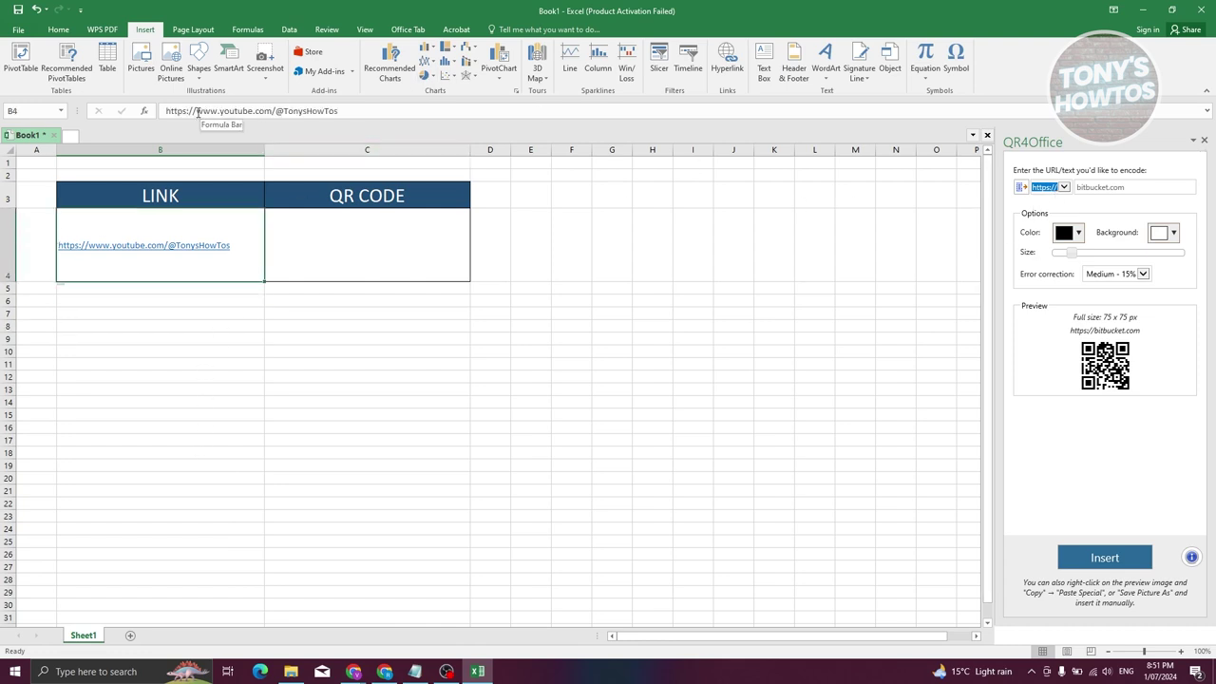
{"action": "left_click_drag", "start_coordinate": [196, 111], "coordinate": [338, 111]}
{"action": "key", "text": "ctrl+c"}
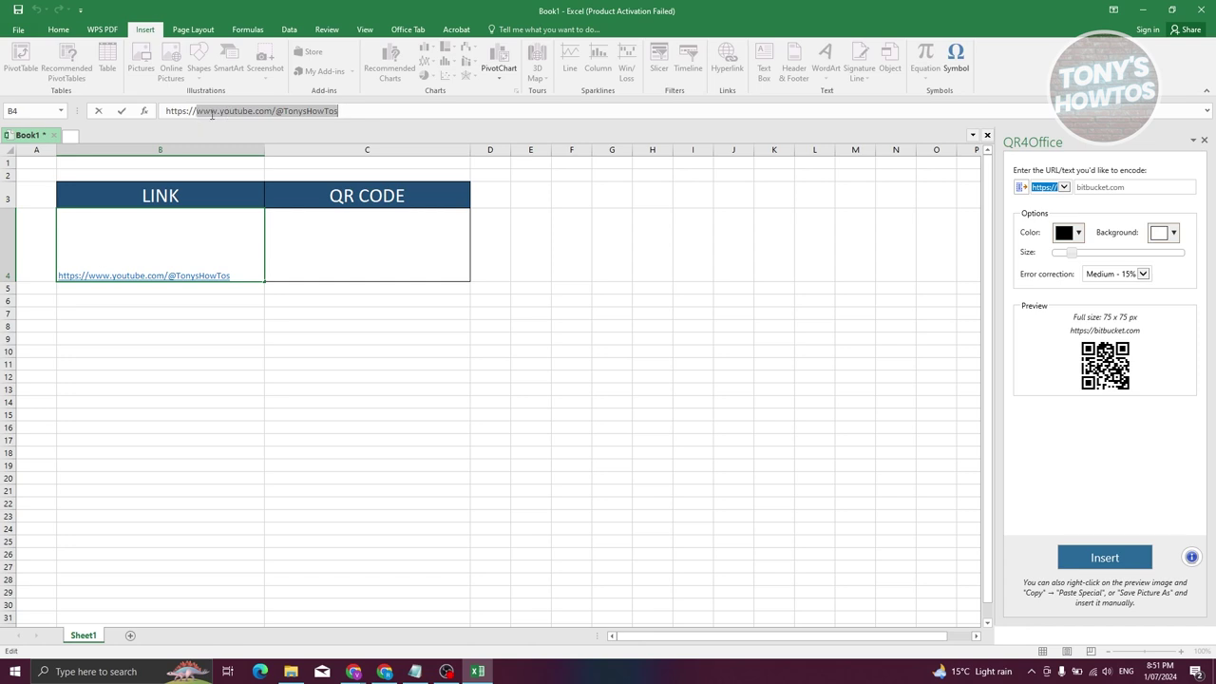
{"action": "right_click", "coordinate": [254, 108]}
{"action": "left_click", "coordinate": [285, 124]}
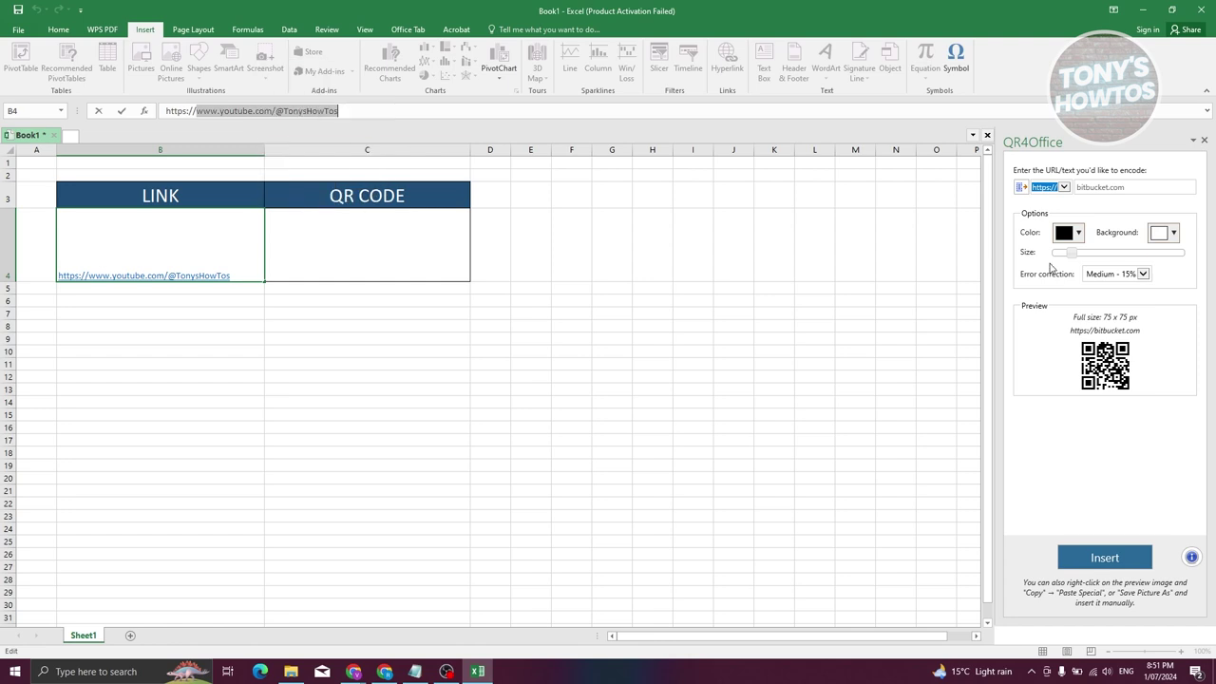
{"action": "left_click", "coordinate": [1102, 188]}
{"action": "key", "text": "ctrl+v"}
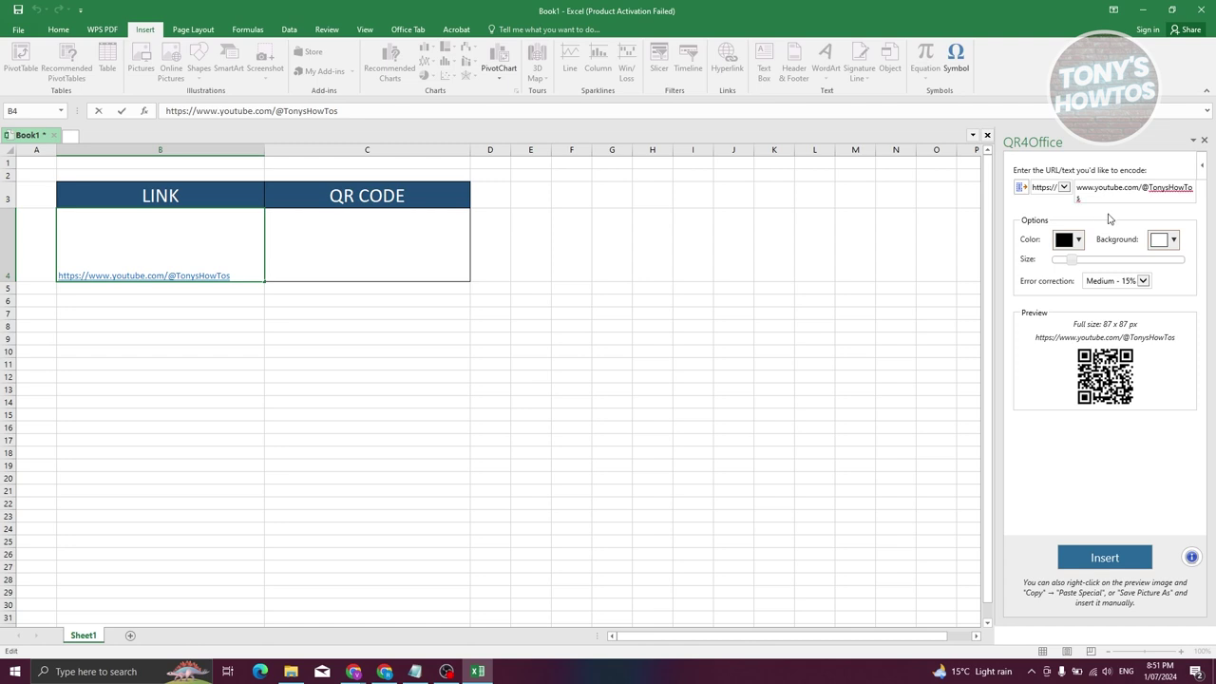
{"action": "left_click", "coordinate": [1078, 240]}
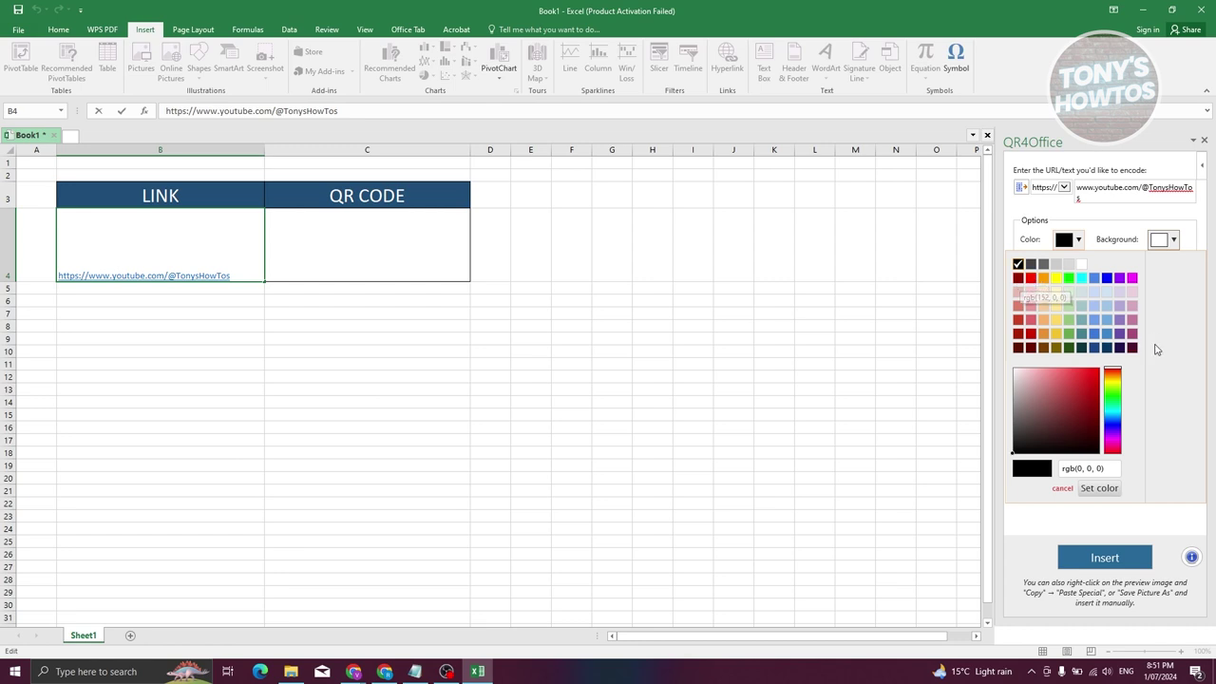
{"action": "left_click", "coordinate": [1030, 278]}
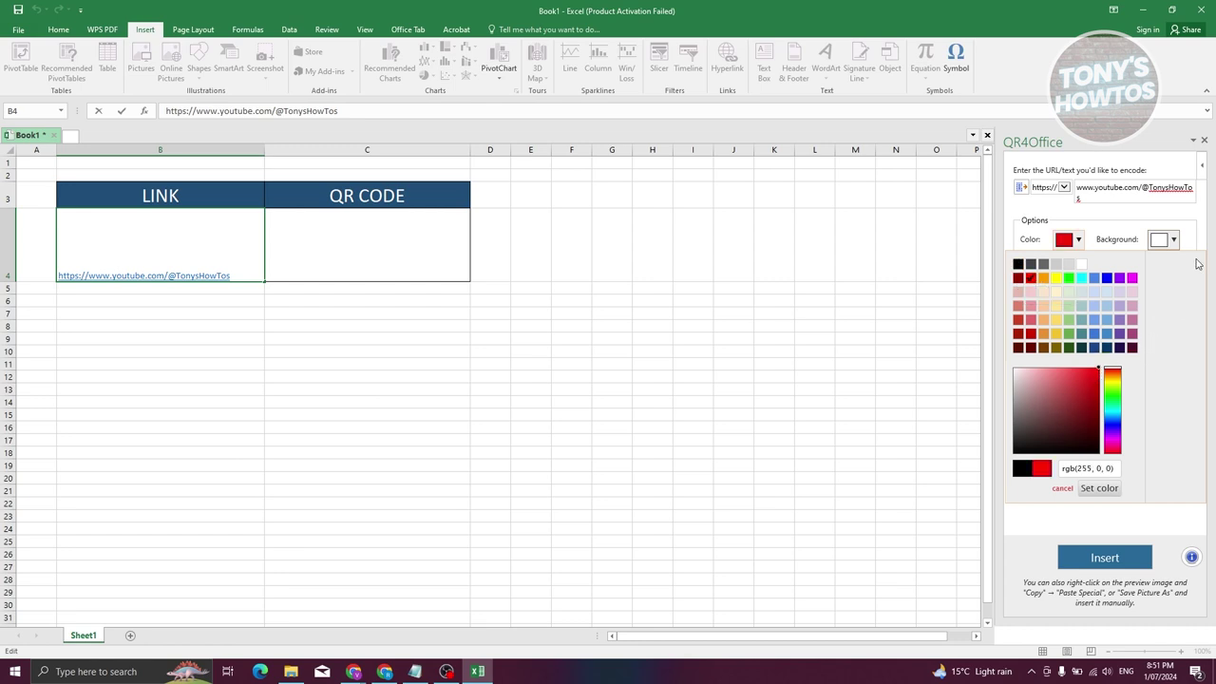
{"action": "left_click", "coordinate": [1107, 280]}
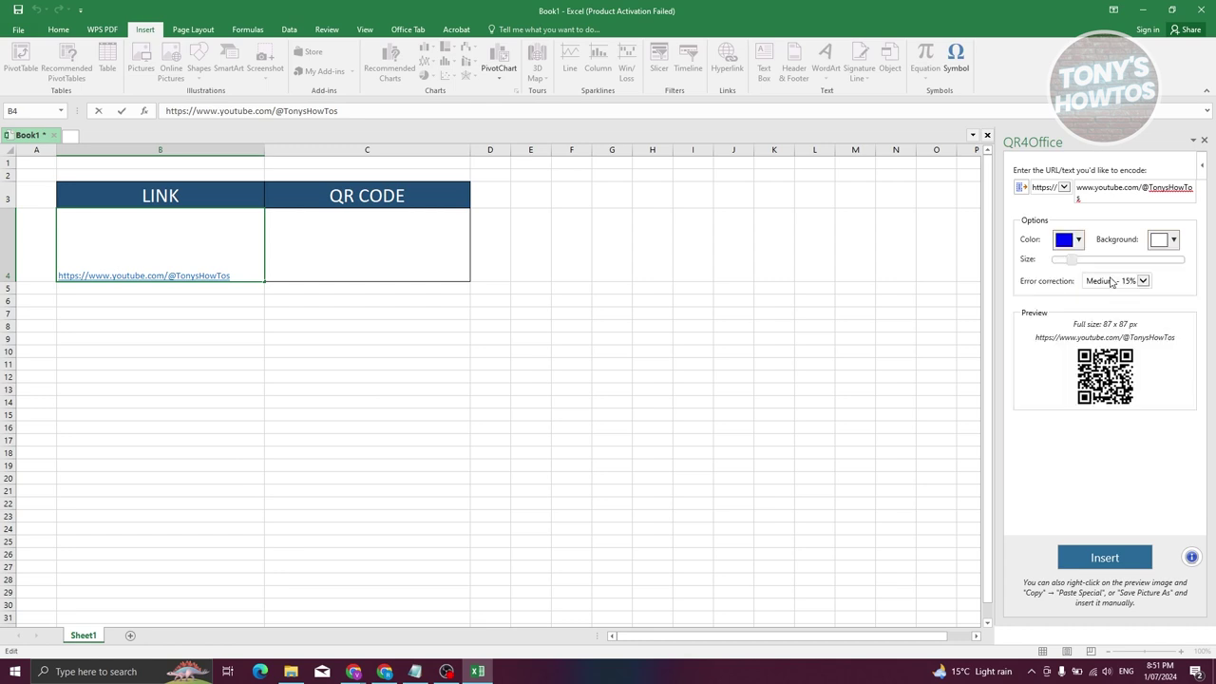
{"action": "left_click", "coordinate": [1081, 246]}
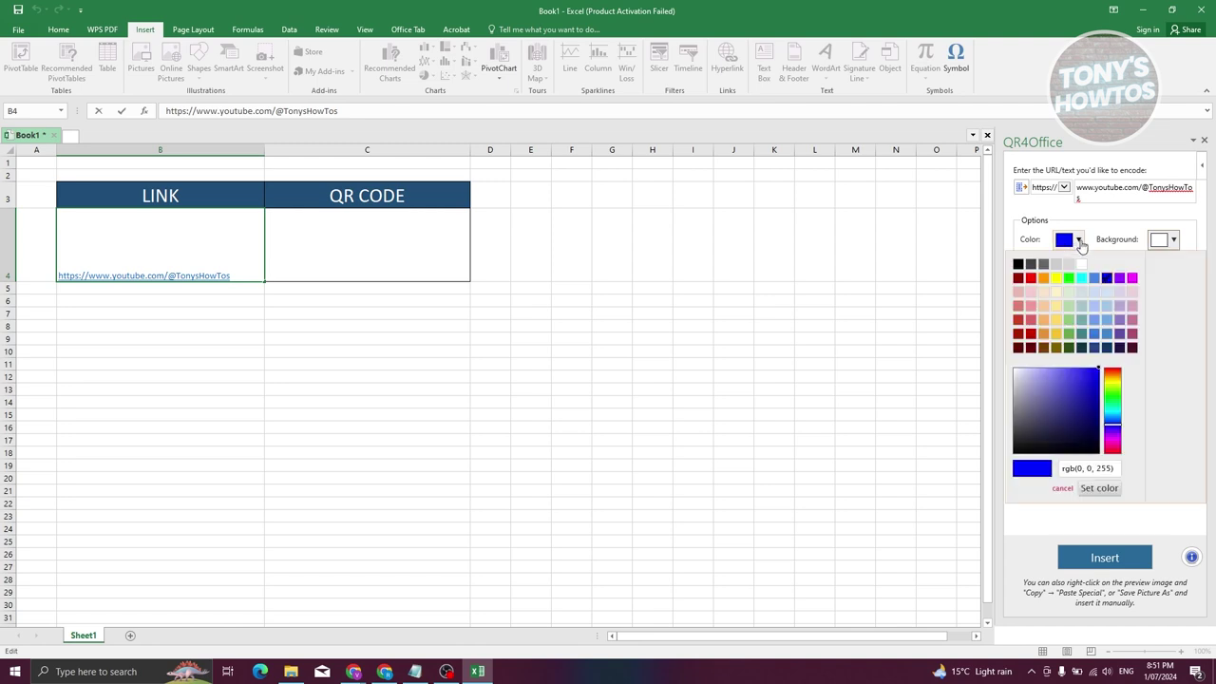
{"action": "left_click", "coordinate": [1022, 267]}
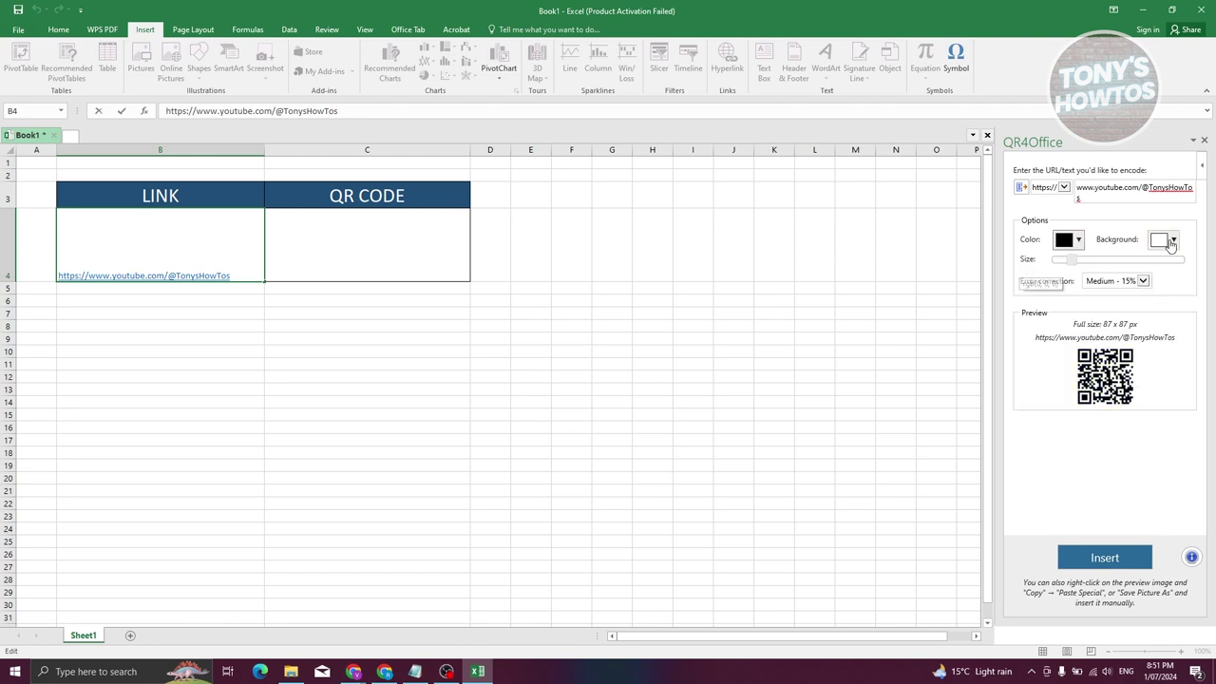
{"action": "left_click", "coordinate": [1168, 240]}
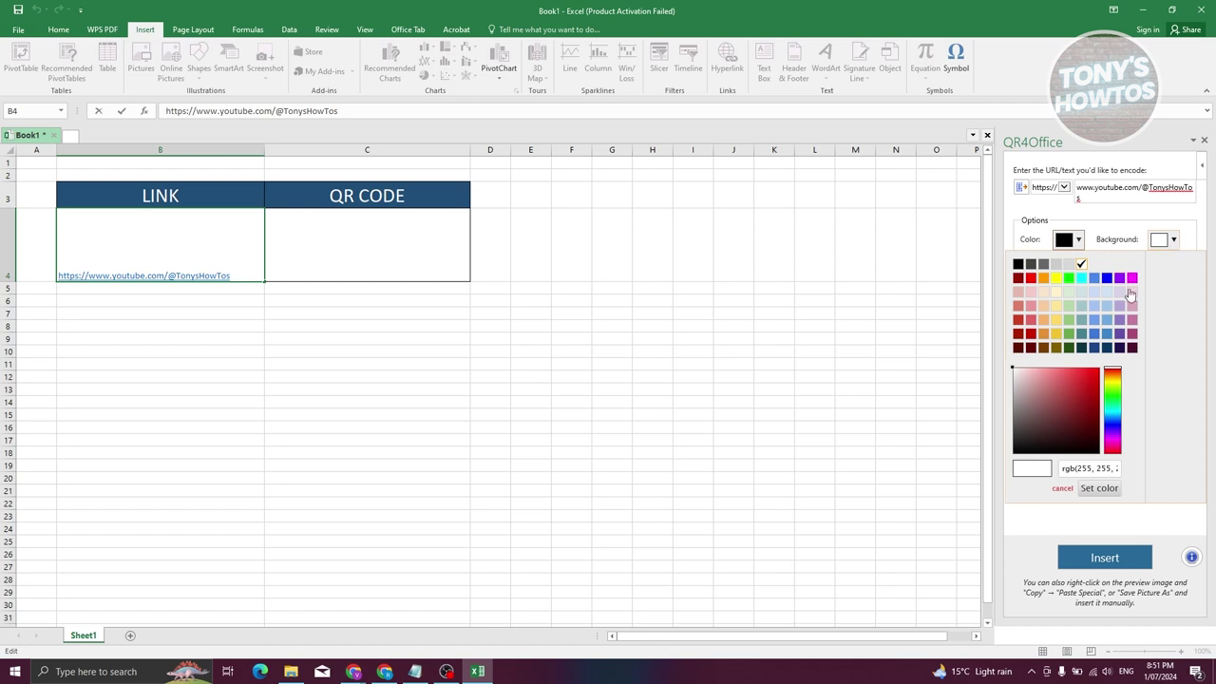
{"action": "left_click", "coordinate": [1056, 306]}
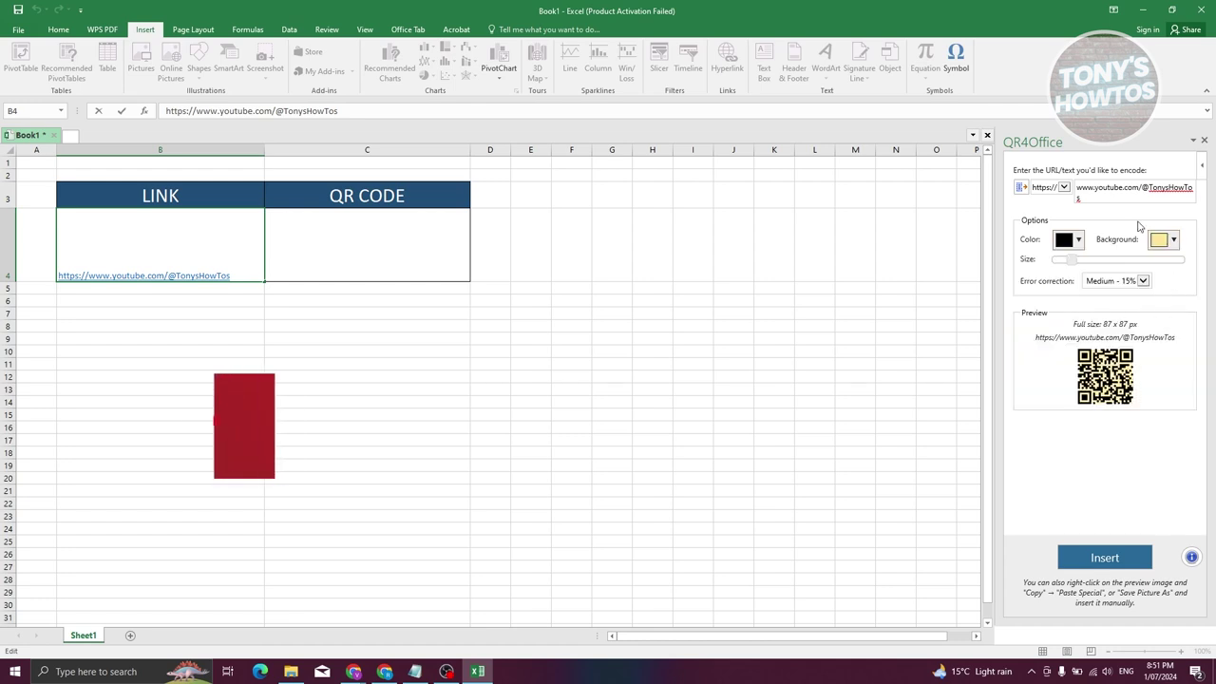
{"action": "left_click", "coordinate": [1174, 241]}
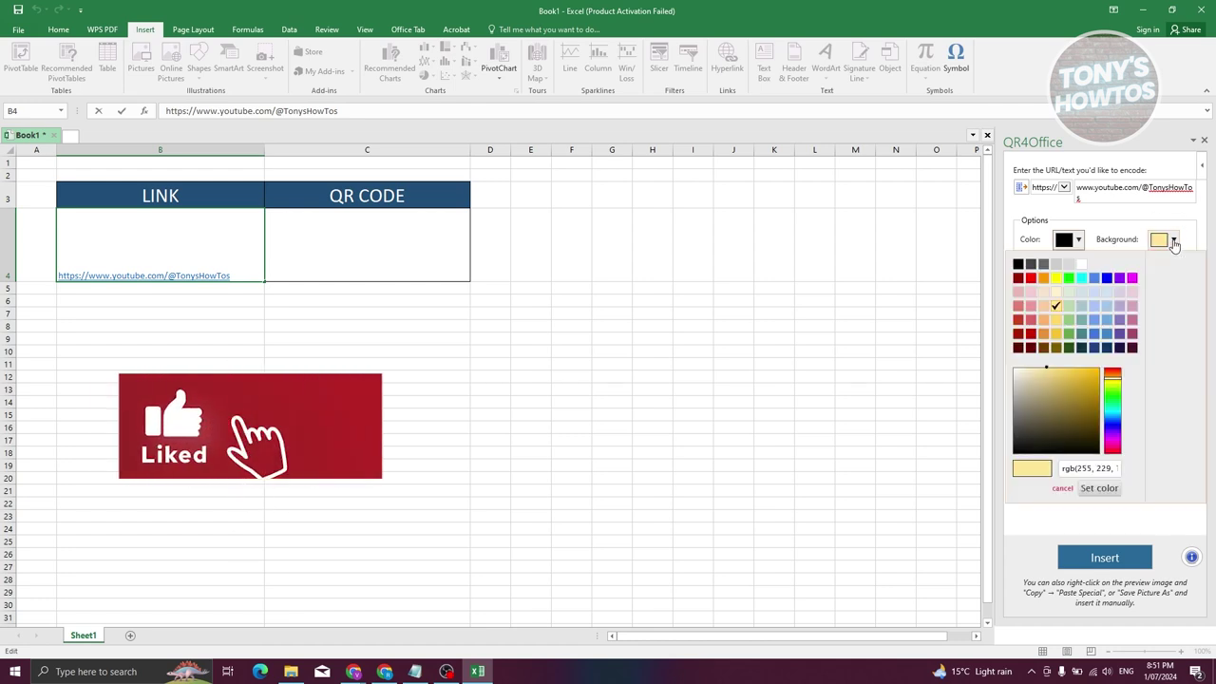
{"action": "left_click", "coordinate": [1088, 267]}
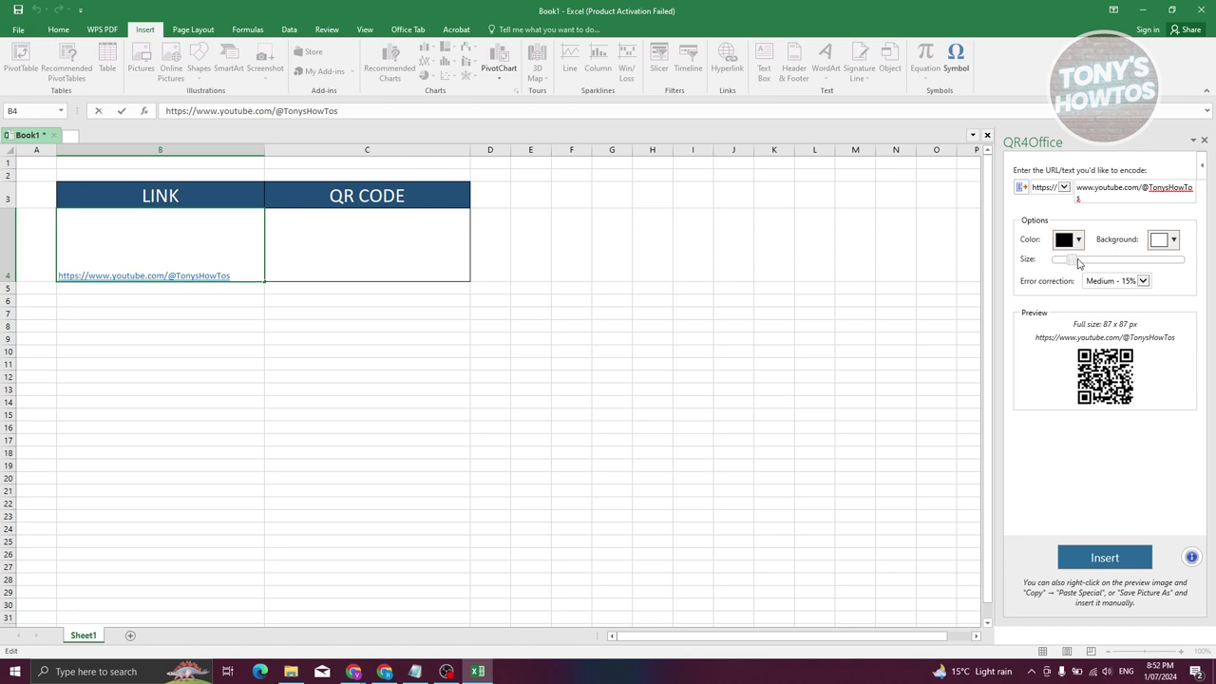
Set the QR code size to 203 x 203 px, leaving error correction at Medium - 15%.
{"action": "left_click_drag", "start_coordinate": [1073, 260], "coordinate": [1122, 267]}
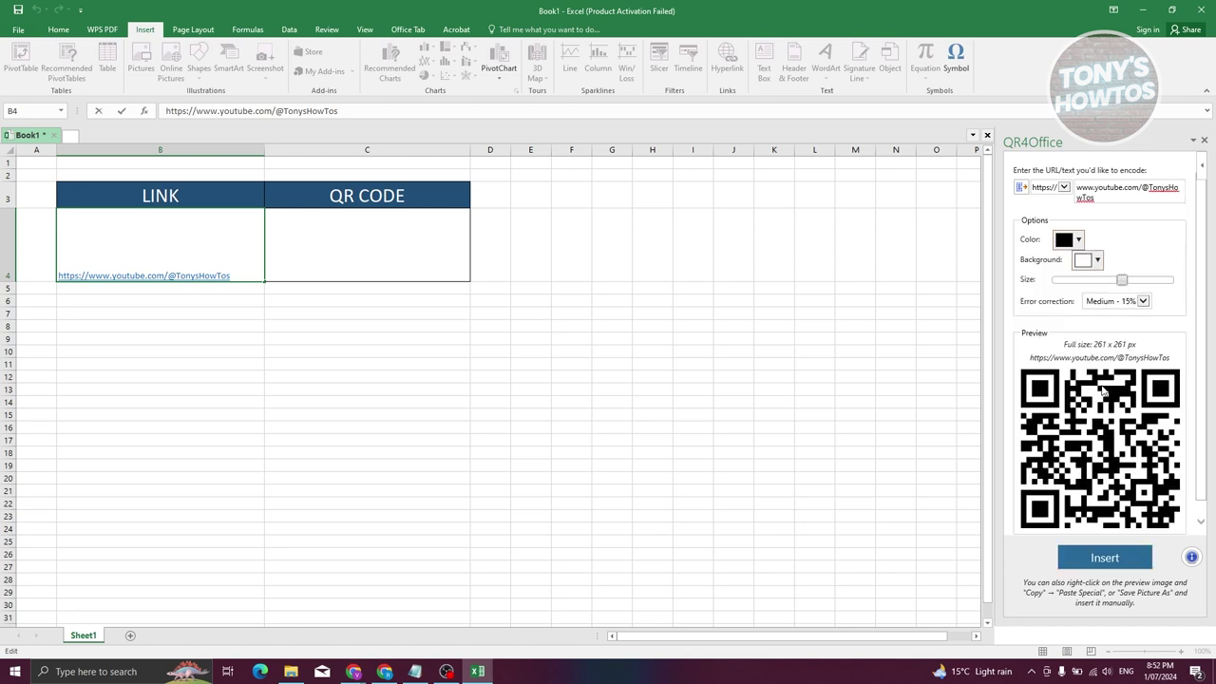
{"action": "left_click_drag", "start_coordinate": [1127, 287], "coordinate": [1106, 285]}
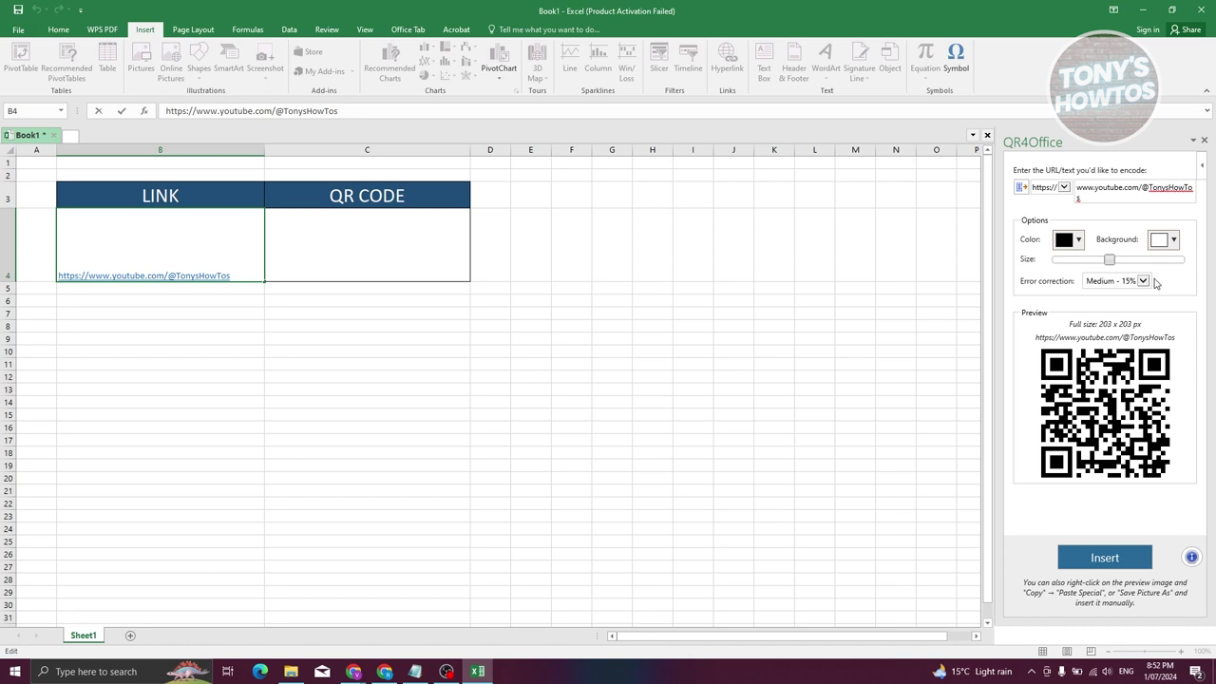
{"action": "left_click", "coordinate": [1142, 281]}
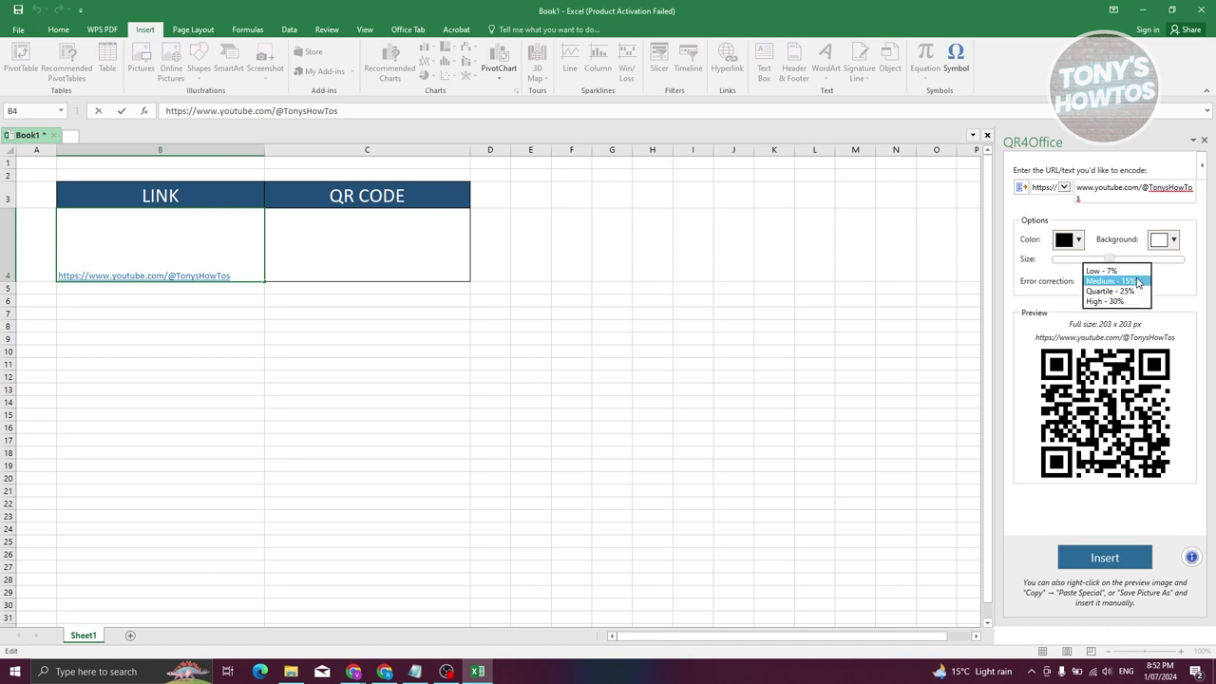
{"action": "left_click", "coordinate": [1137, 282]}
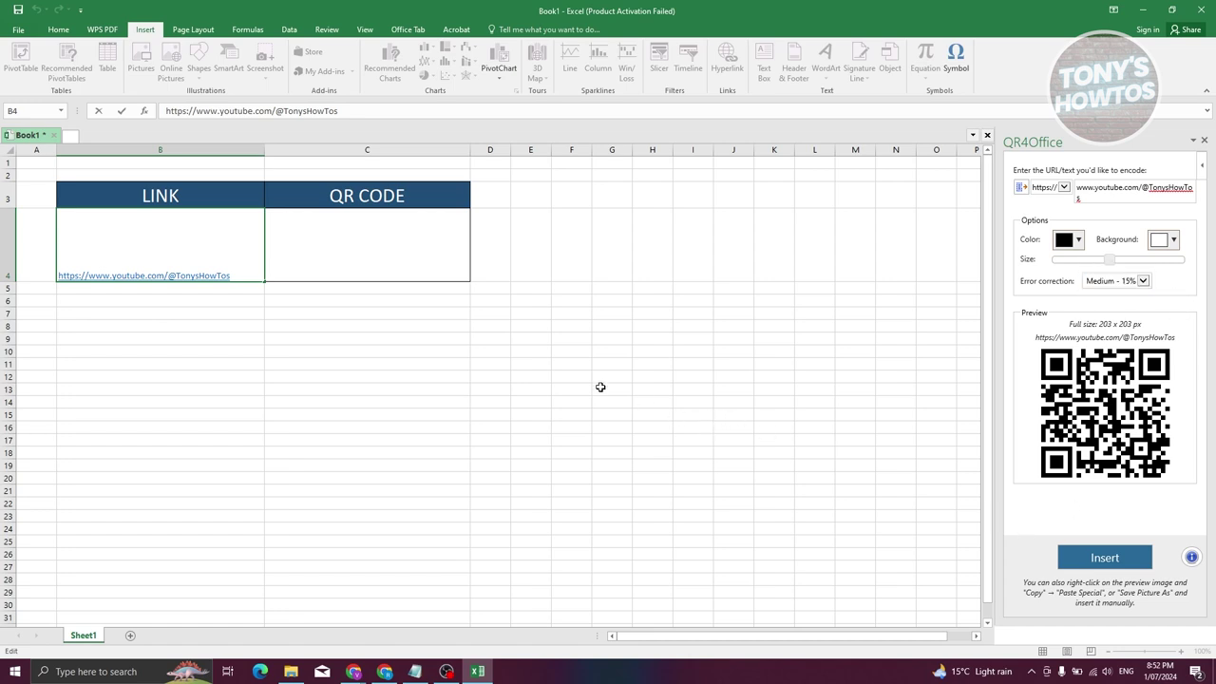
{"action": "key", "text": "Escape"}
Insert the QR code picture into the sheet at cell C4.
{"action": "left_click", "coordinate": [389, 233]}
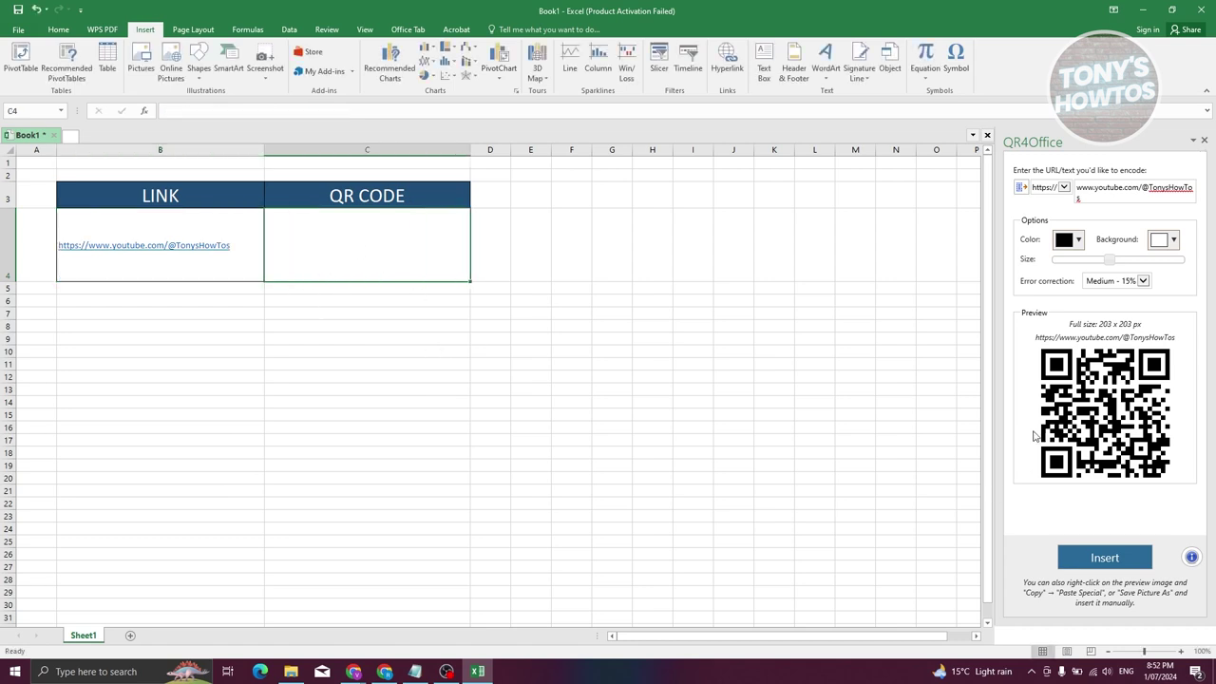
{"action": "left_click", "coordinate": [1105, 557]}
{"action": "left_click", "coordinate": [333, 254]}
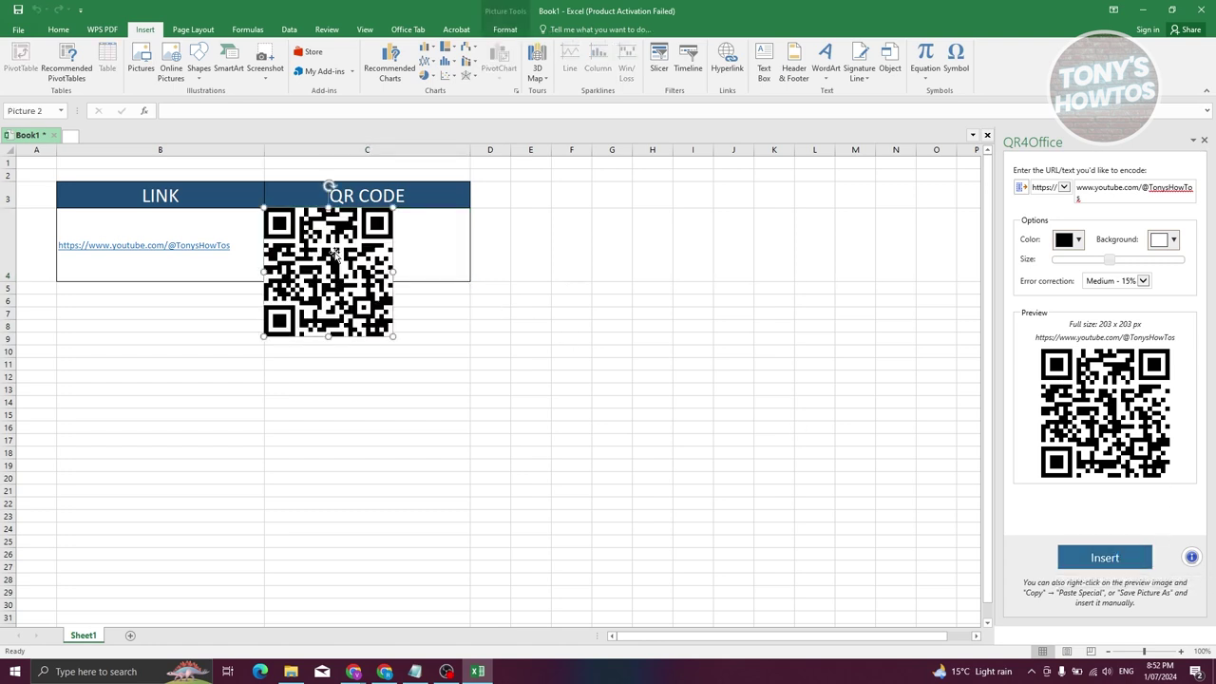
{"action": "left_click", "coordinate": [575, 273]}
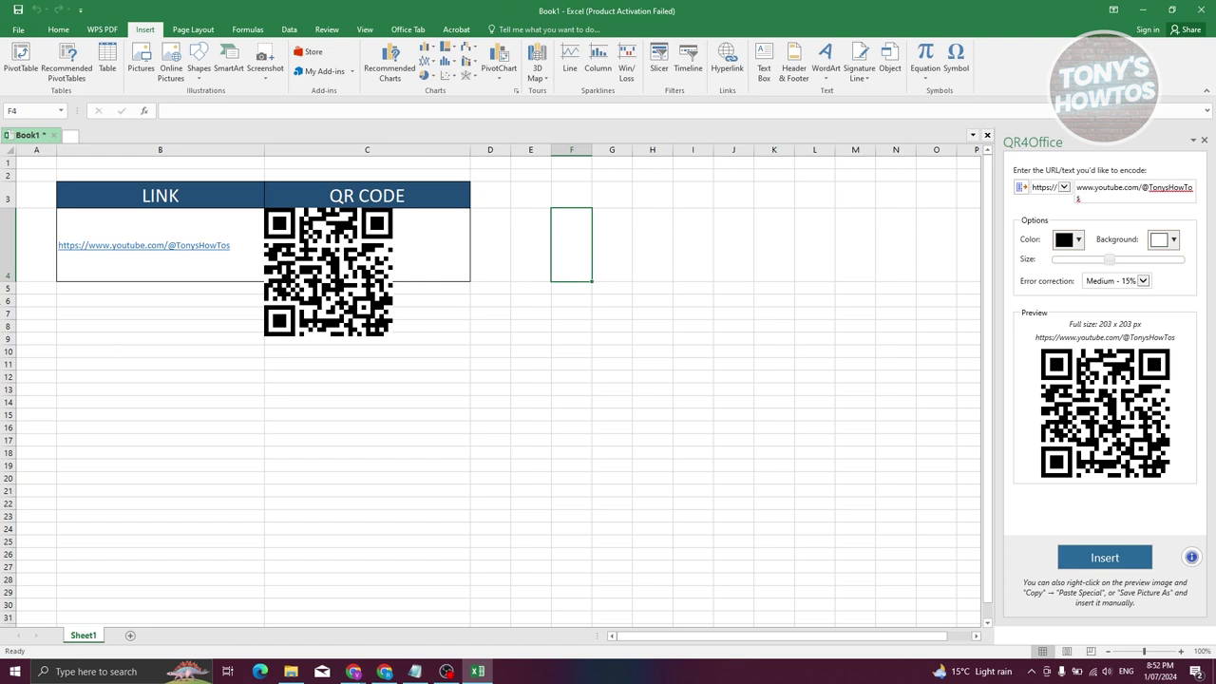
Make row 4 taller and centre the QR code picture within cell C4.
{"action": "left_click", "coordinate": [9, 247]}
{"action": "left_click_drag", "start_coordinate": [9, 281], "coordinate": [8, 352]}
{"action": "left_click", "coordinate": [332, 275]}
{"action": "left_click_drag", "start_coordinate": [332, 276], "coordinate": [374, 279]}
{"action": "left_click", "coordinate": [608, 408]}
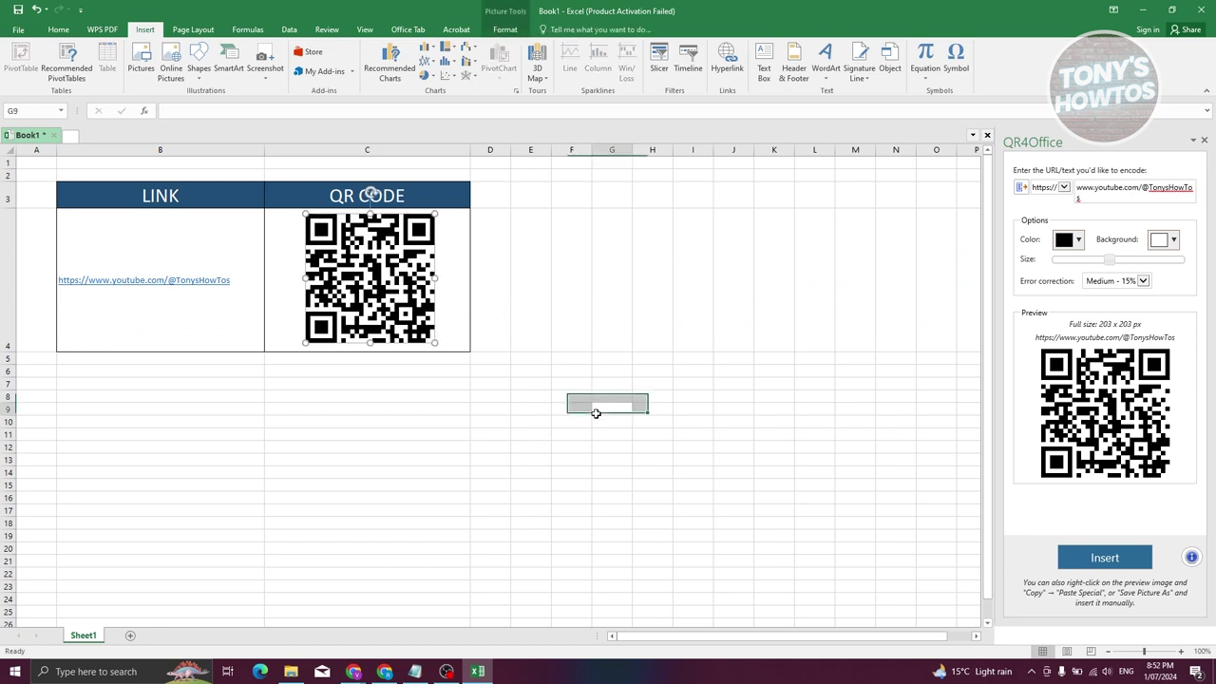